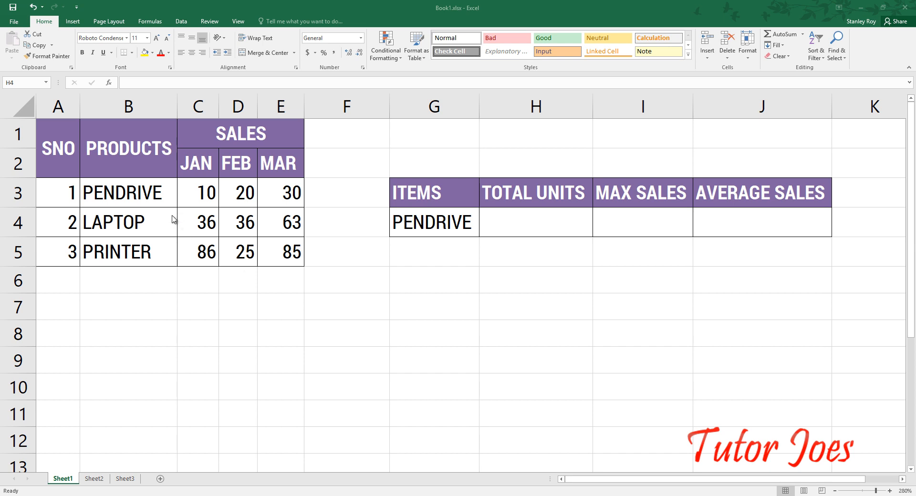
Step: Examine the Pendrive's monthly sales, the item choices in G4 and the Total Units, Max Sales and Average Sales cells
left_click(155, 192)
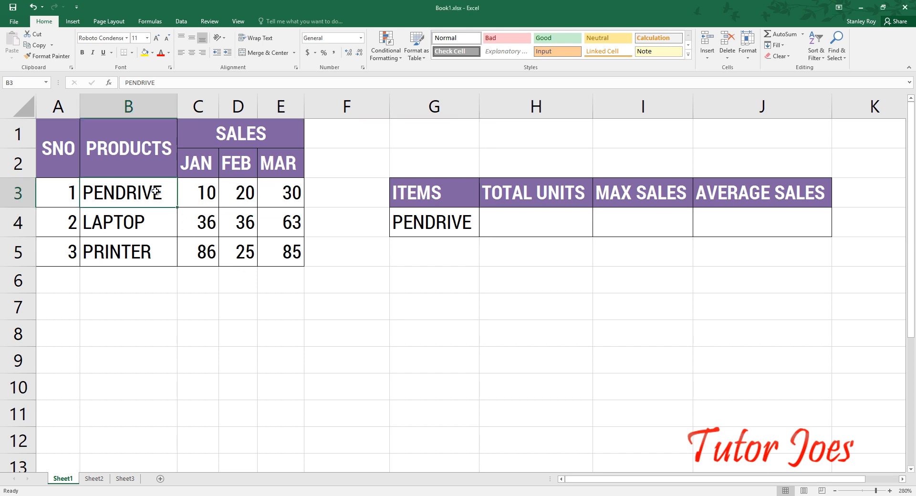
left_click(204, 190)
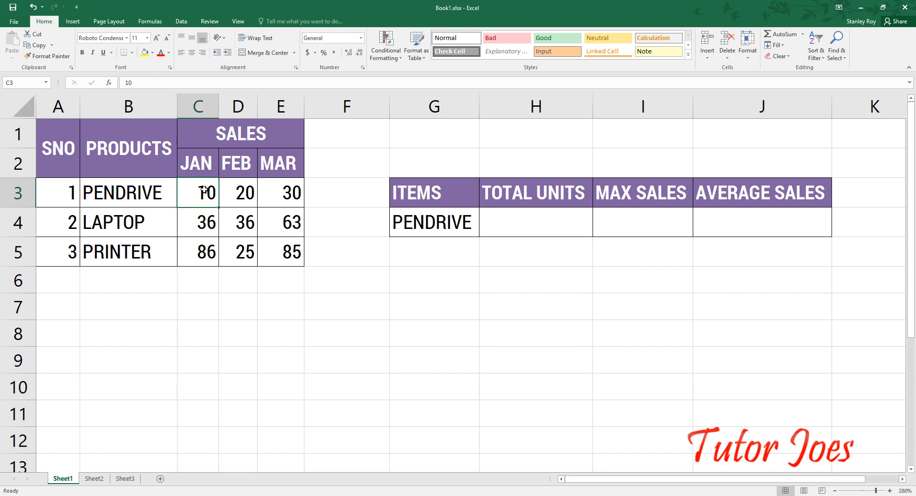
left_click(245, 194)
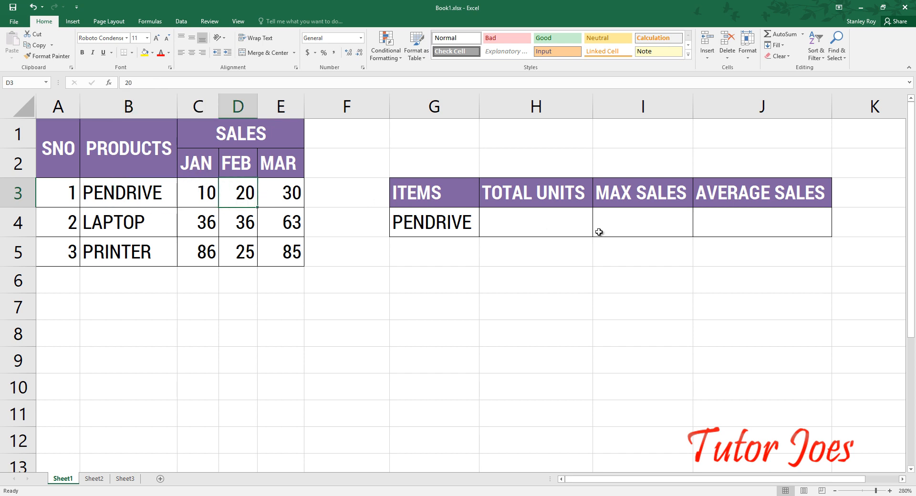
left_click(539, 224)
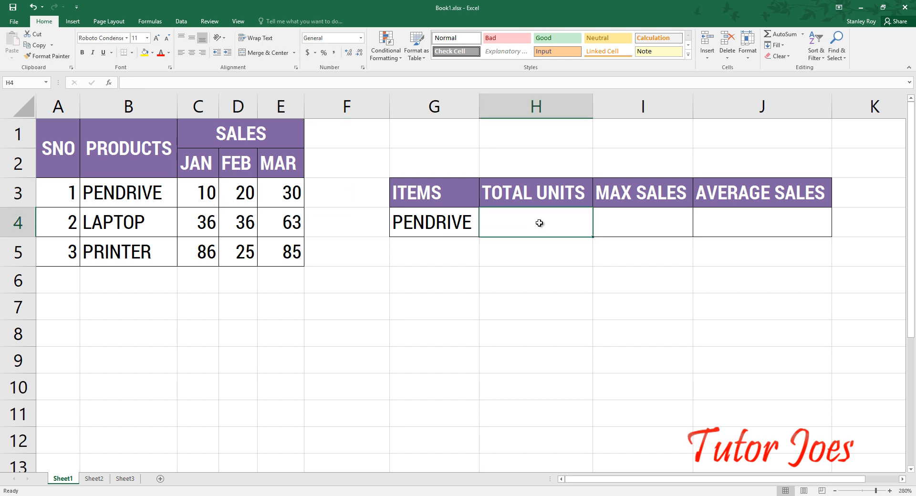
left_click(506, 195)
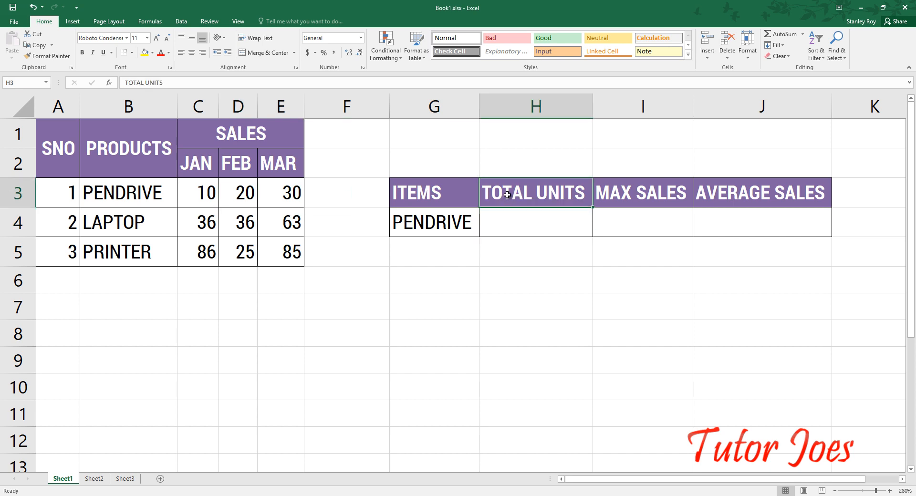
left_click(529, 224)
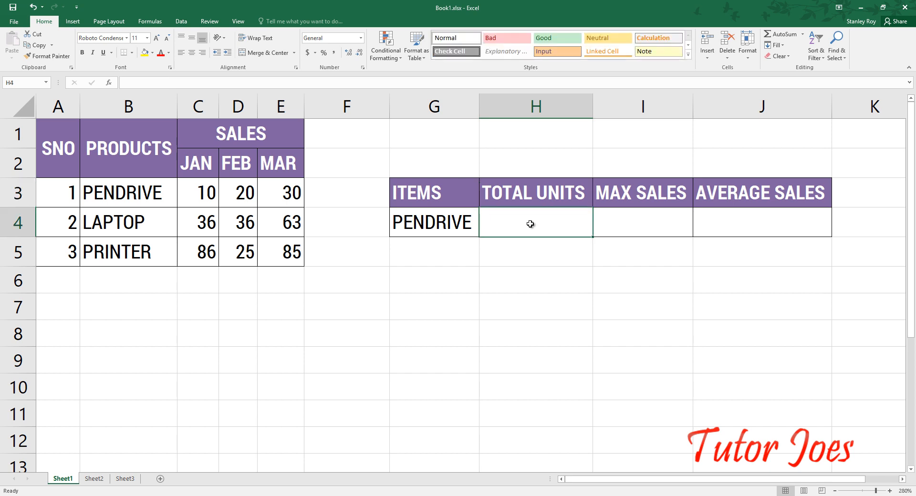
left_click(423, 233)
left_click(483, 233)
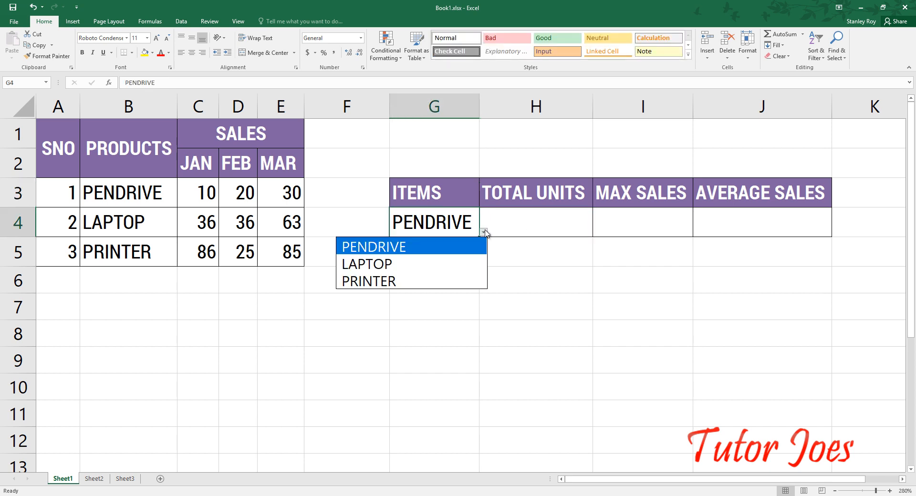
left_click(535, 220)
left_click(532, 219)
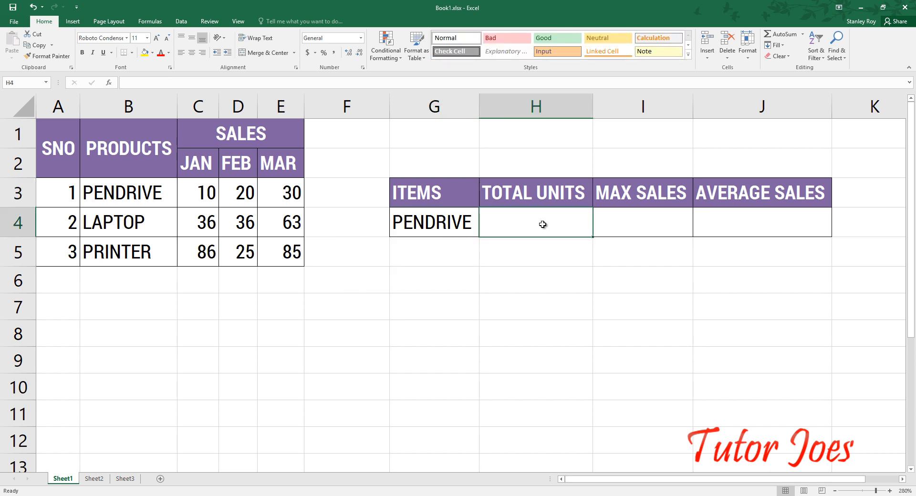
left_click(608, 228)
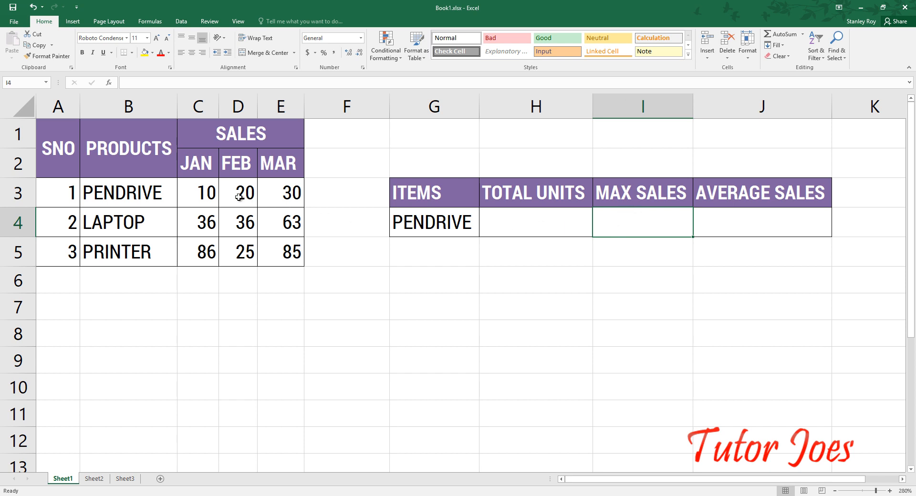
left_click(766, 231)
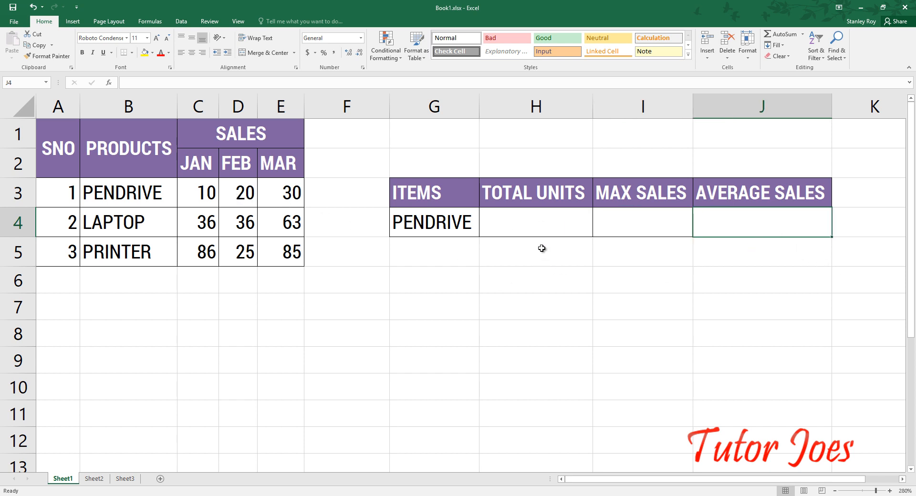
left_click_drag(189, 193, 287, 188)
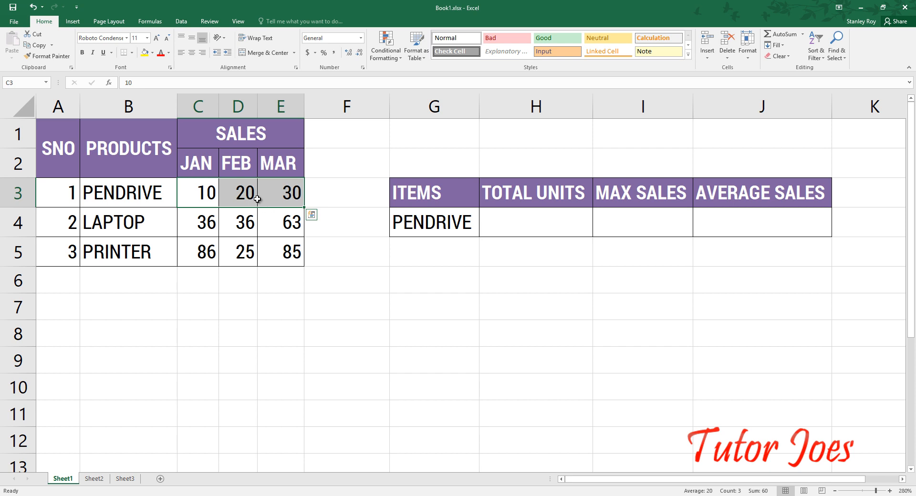
Step: Begin a VLOOKUP formula in the Total Units cell H4 with G4 as the lookup value
left_click(516, 223)
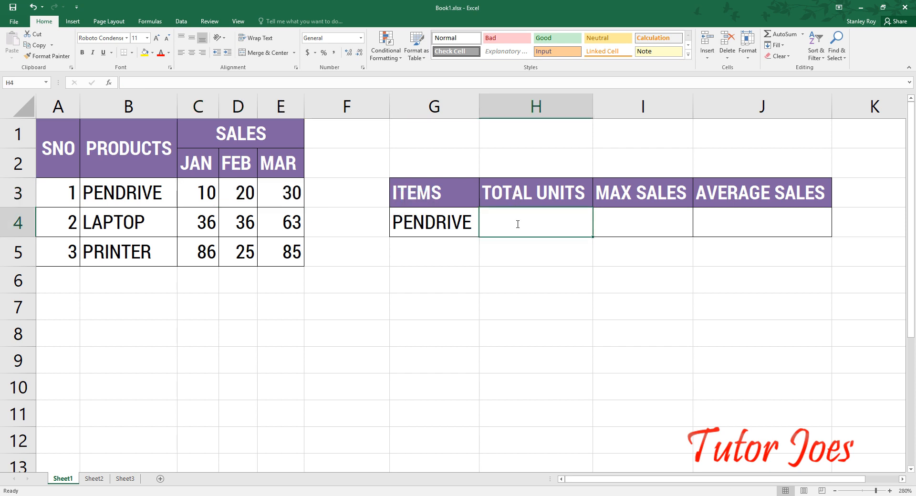
type("=")
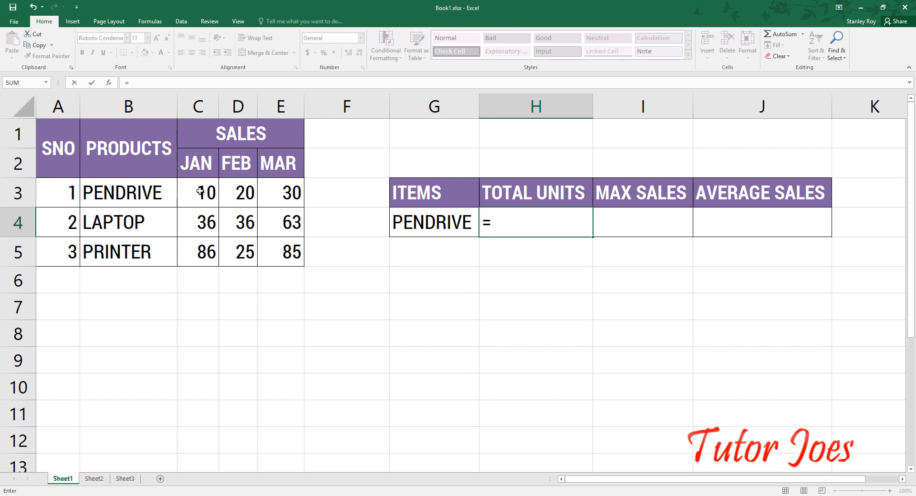
type("vllok")
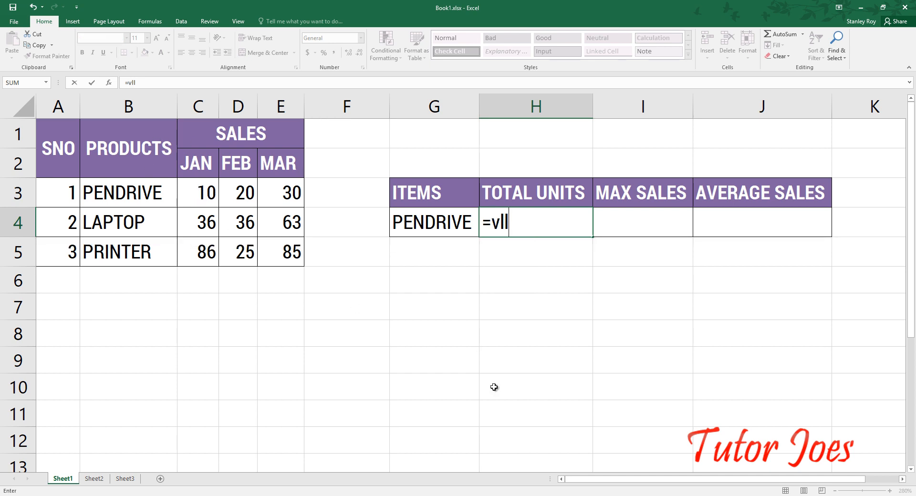
key("BackSpace")
key("BackSpace")
key("BackSpace")
type("ook")
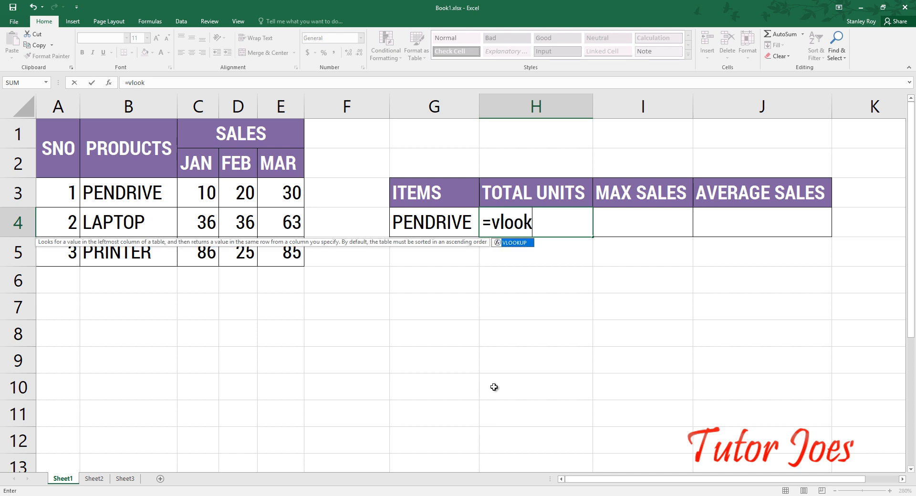
type("up(")
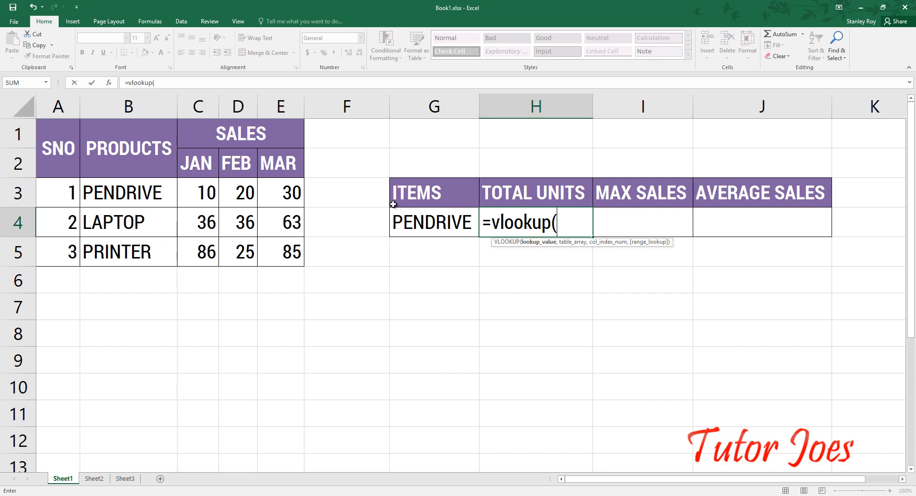
left_click(411, 223)
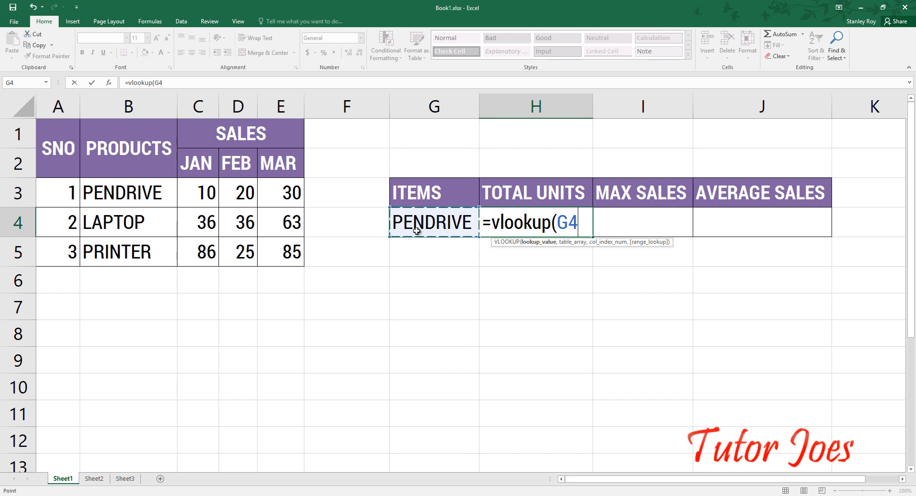
type(",")
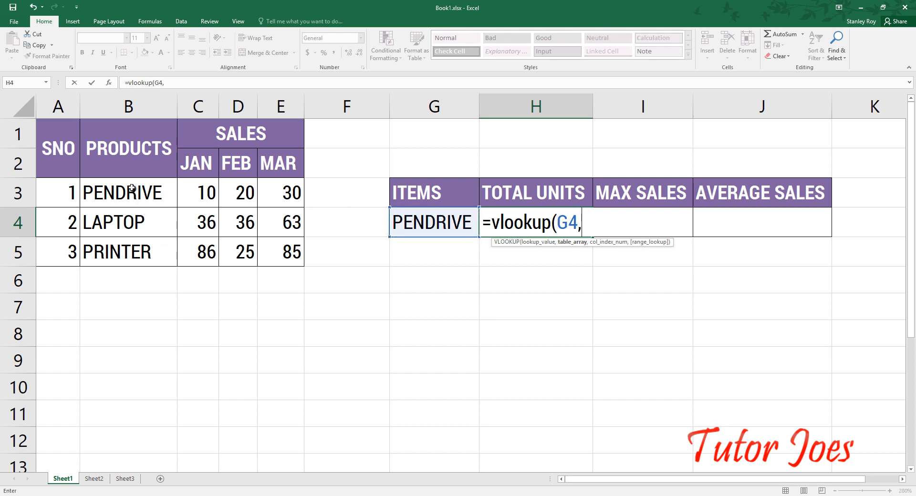
Step: Complete the VLOOKUP in H4 with table array B3:E5, column index 2 and range lookup 0
left_click(142, 198)
left_click_drag(142, 199, 277, 246)
type(",")
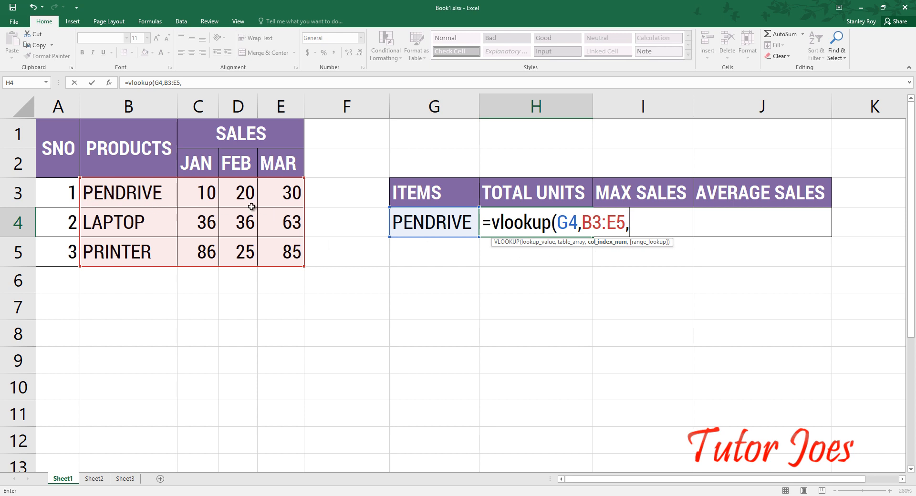
type("2,")
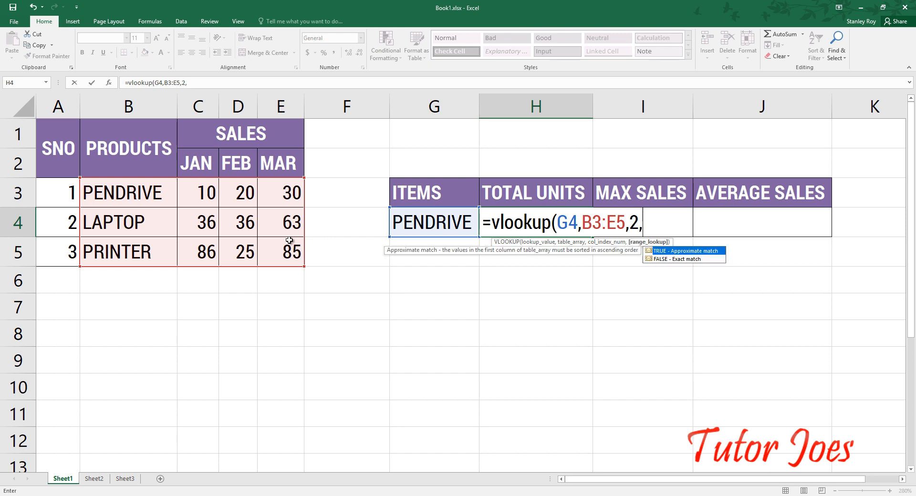
type("0")
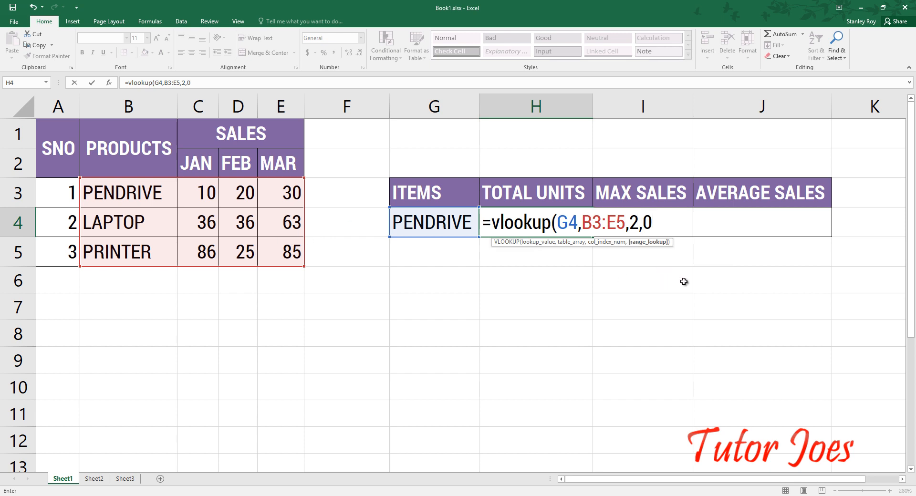
type(")")
key("Return")
type("\\")
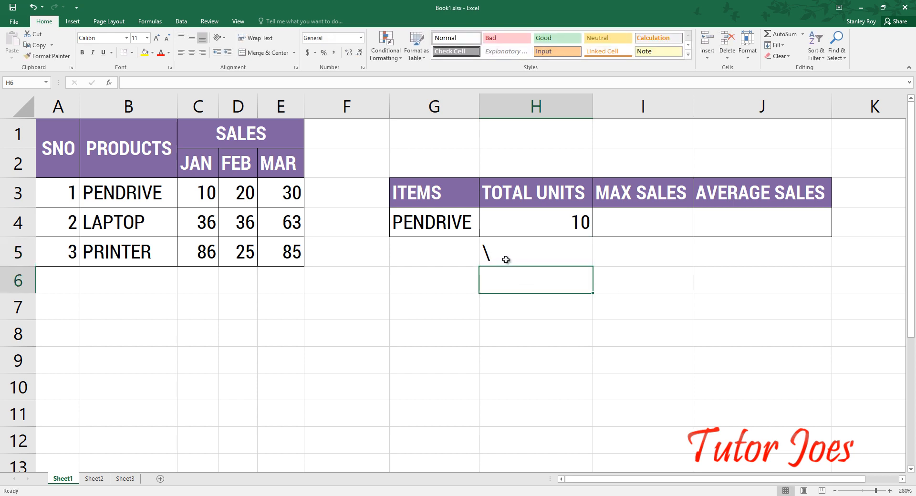
key("Escape")
Step: Choose PRINTER as the item in G4
left_click(456, 222)
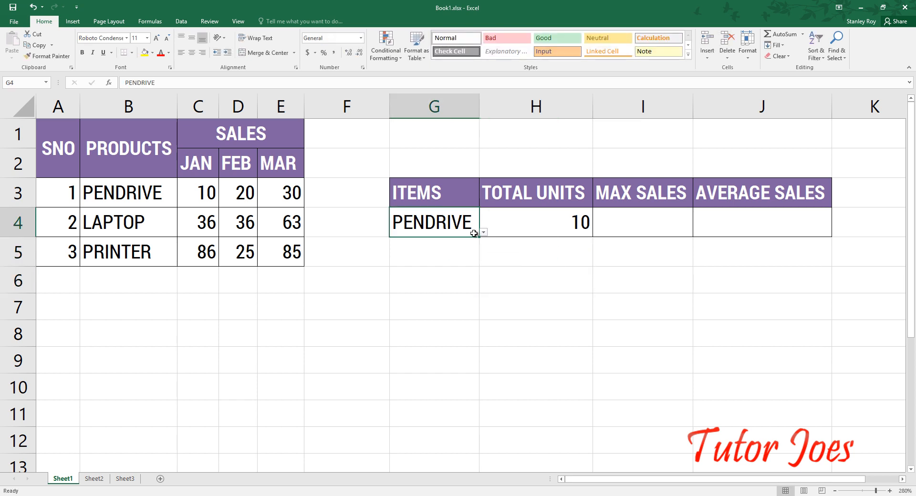
left_click(482, 232)
left_click(458, 279)
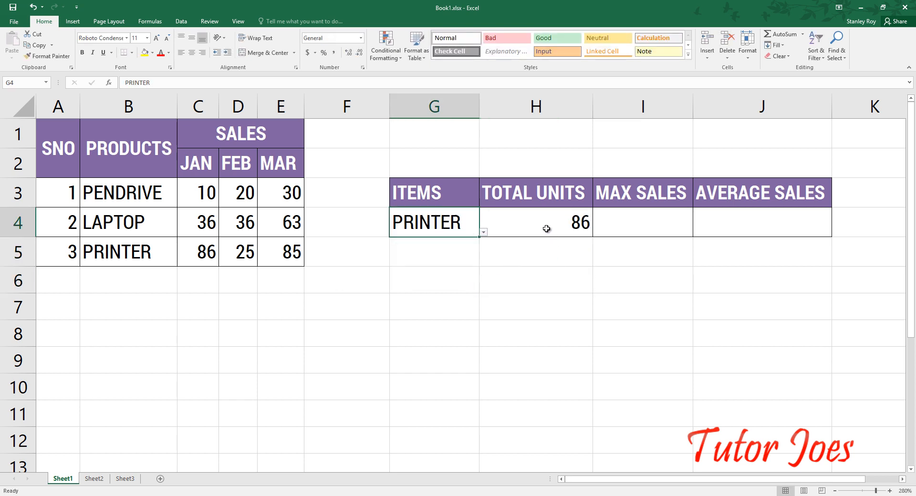
Step: Change the column index of the VLOOKUP formula in H4 to 3
left_click(514, 227)
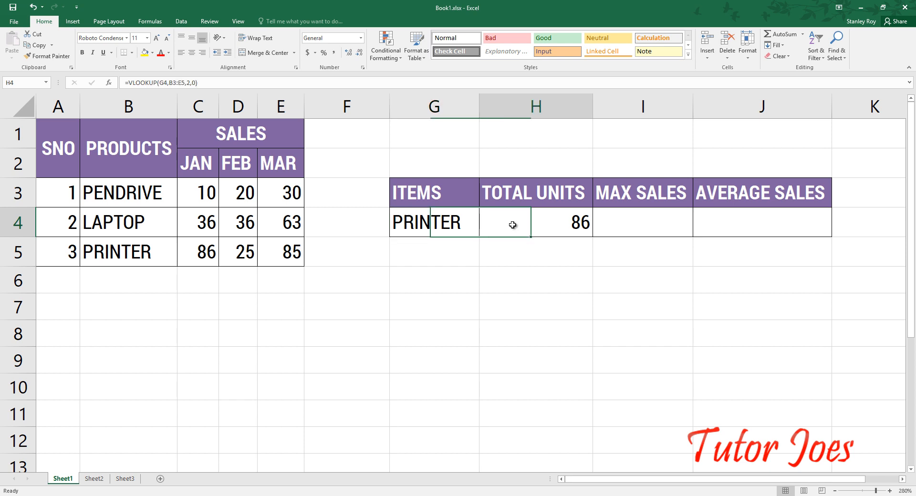
double_click(514, 225)
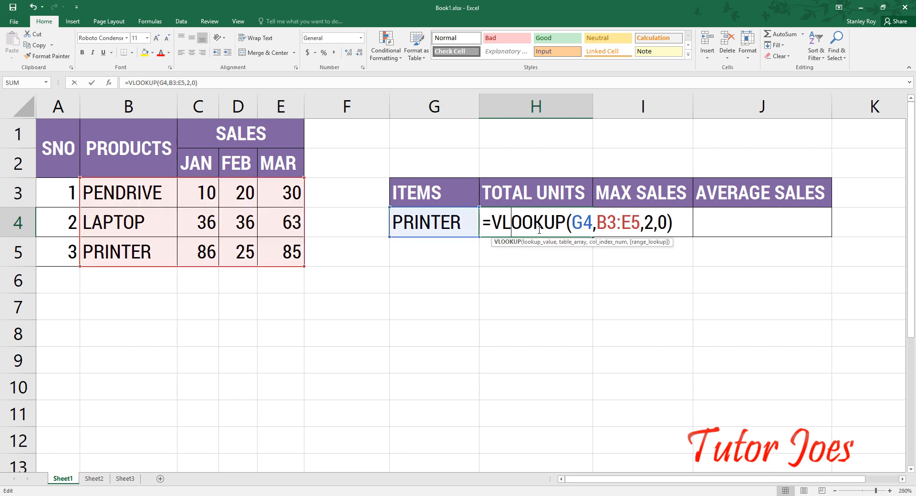
left_click(653, 221)
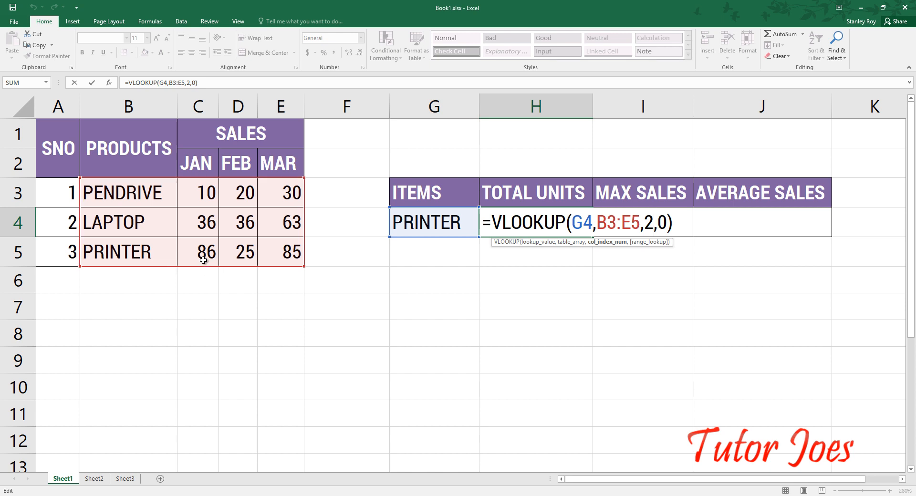
key("BackSpace")
type("3")
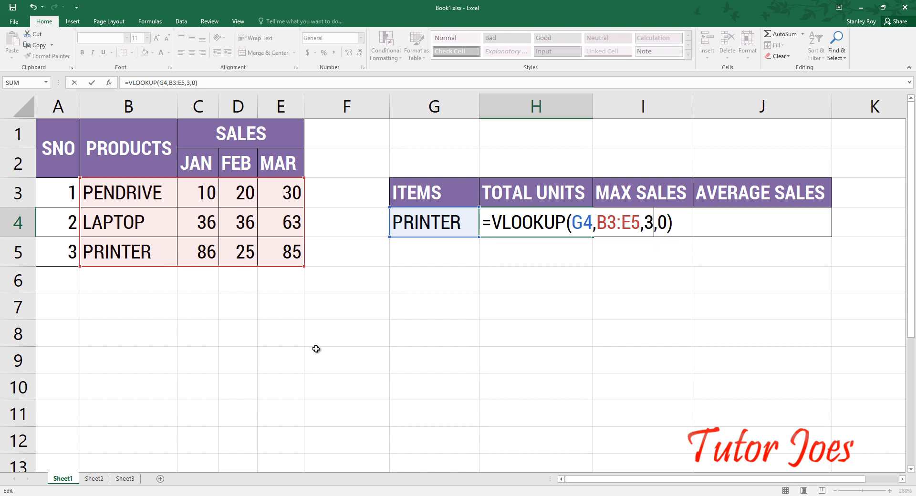
key("Return")
Step: Wrap the VLOOKUP formula in H4 in a SUM function, starting it with =+sum(
left_click(558, 229)
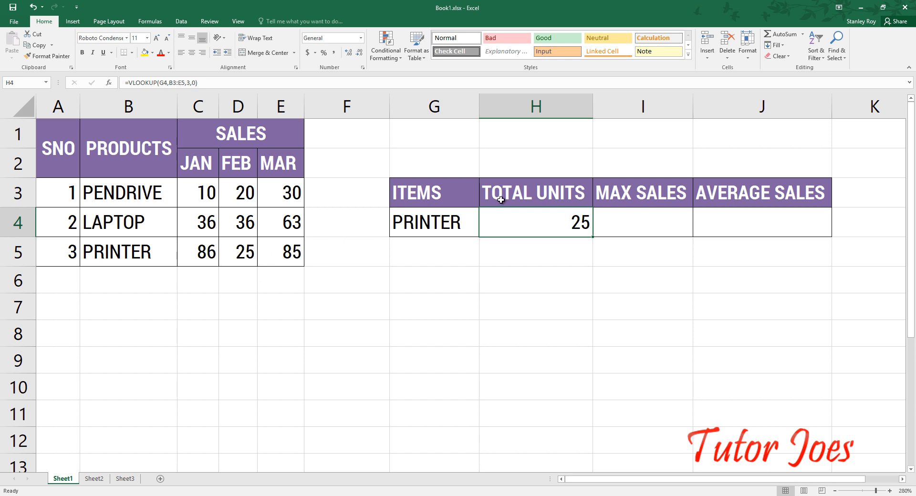
double_click(502, 214)
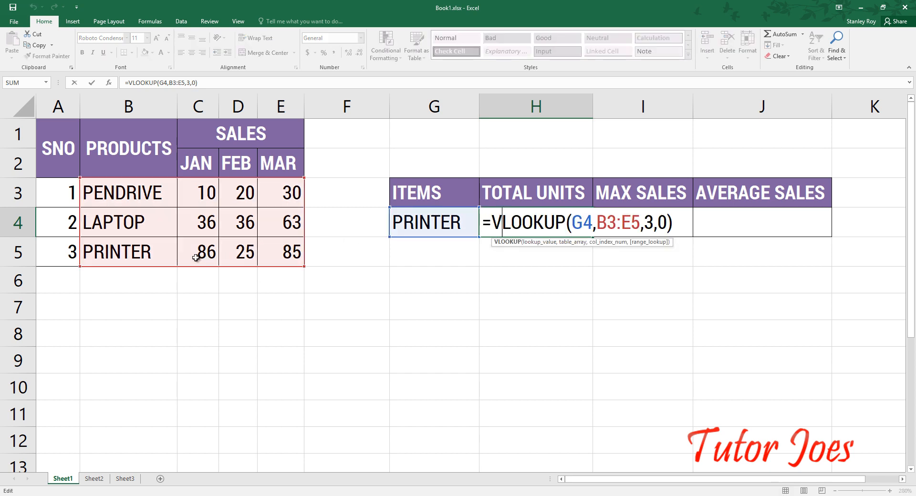
left_click(498, 223)
type("+sum")
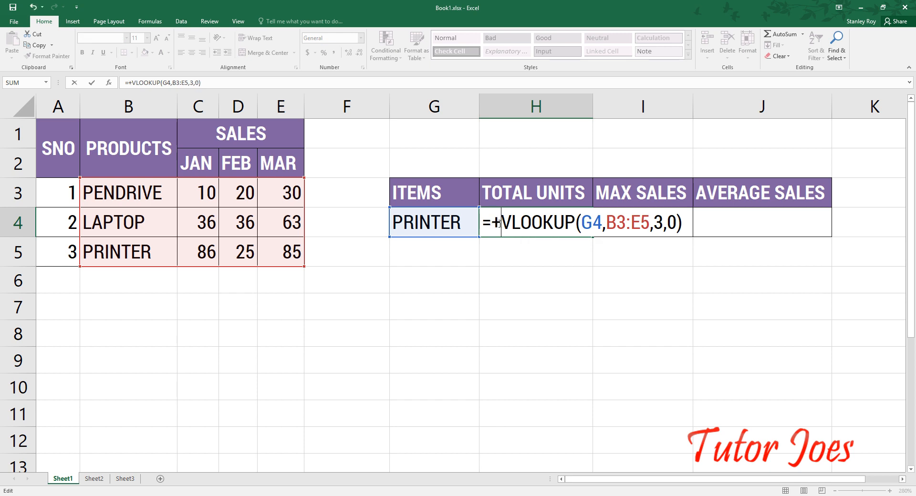
type("(")
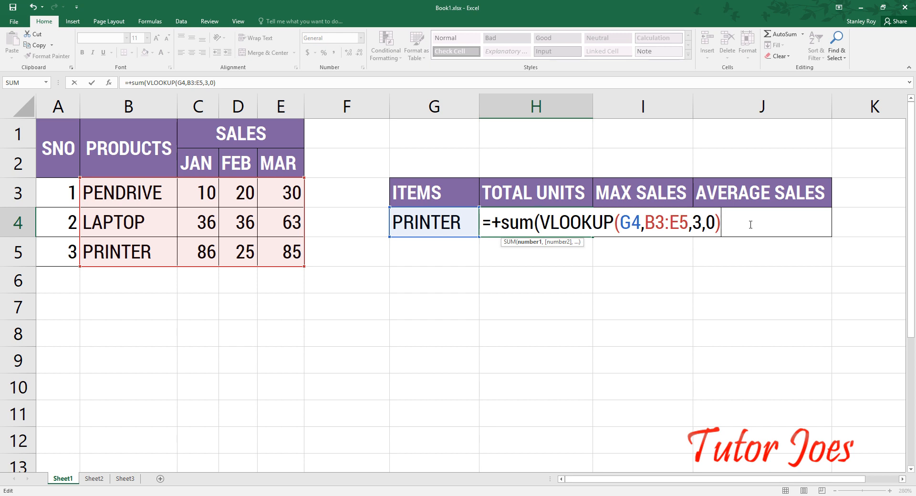
type(")")
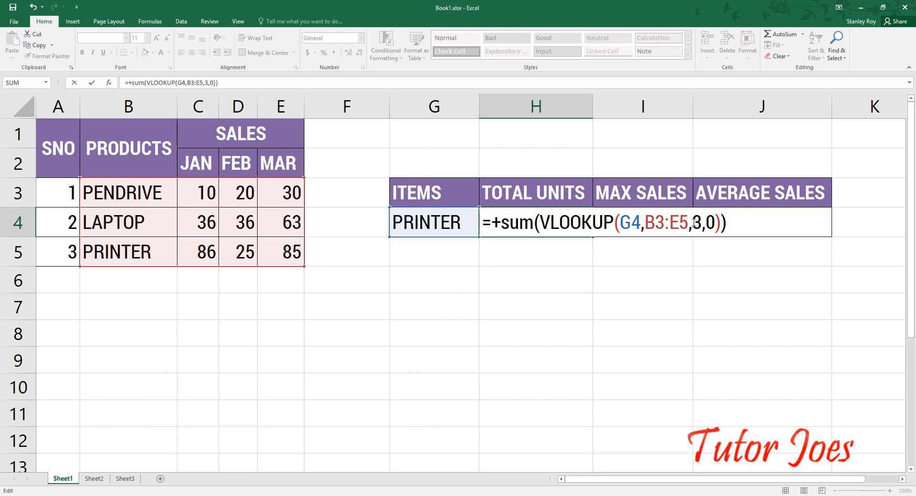
Step: Replace the column index in the H4 SUM formula with {2,3,4} and enter it as an array formula
left_click_drag(692, 222, 700, 223)
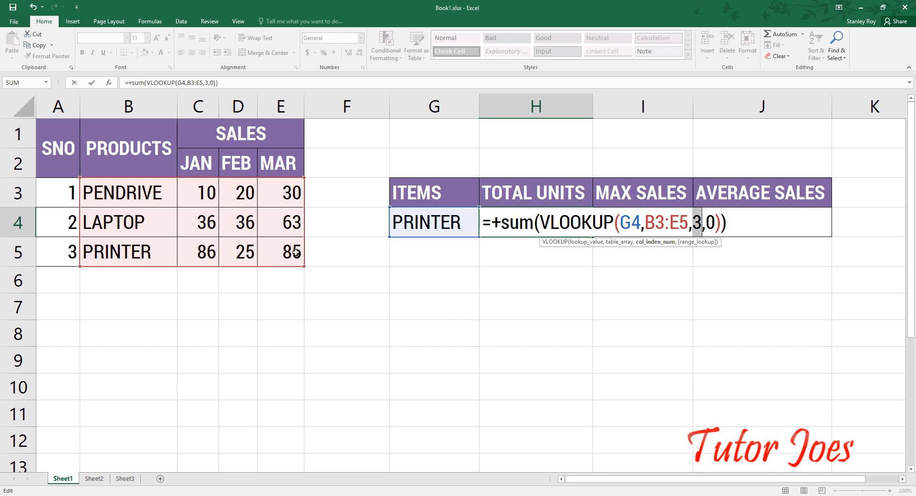
key("Delete")
type("{}")
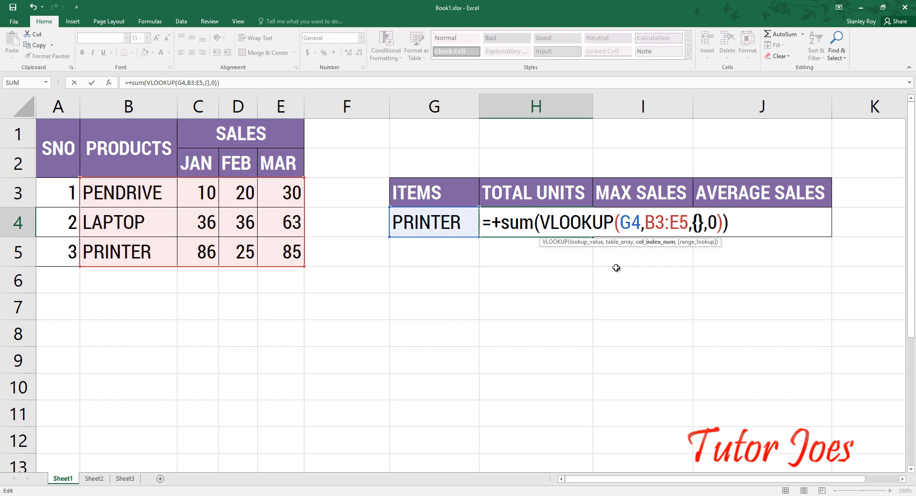
type("2")
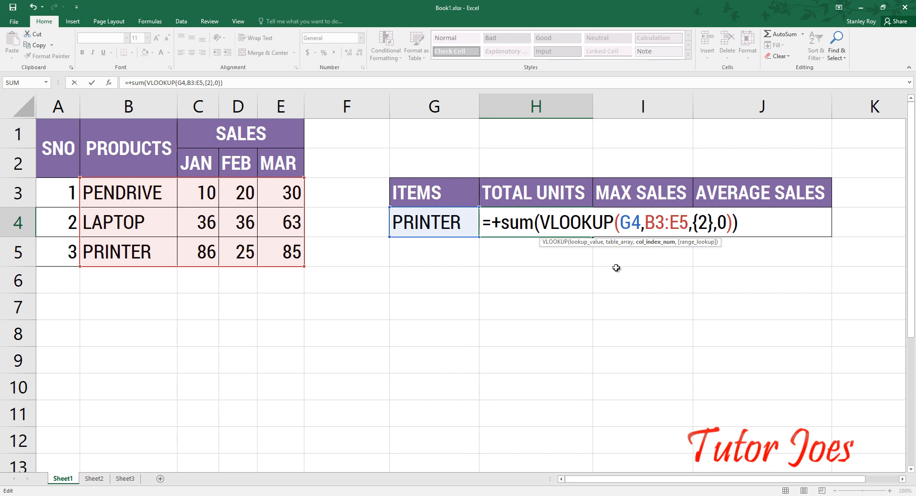
type(",3,4")
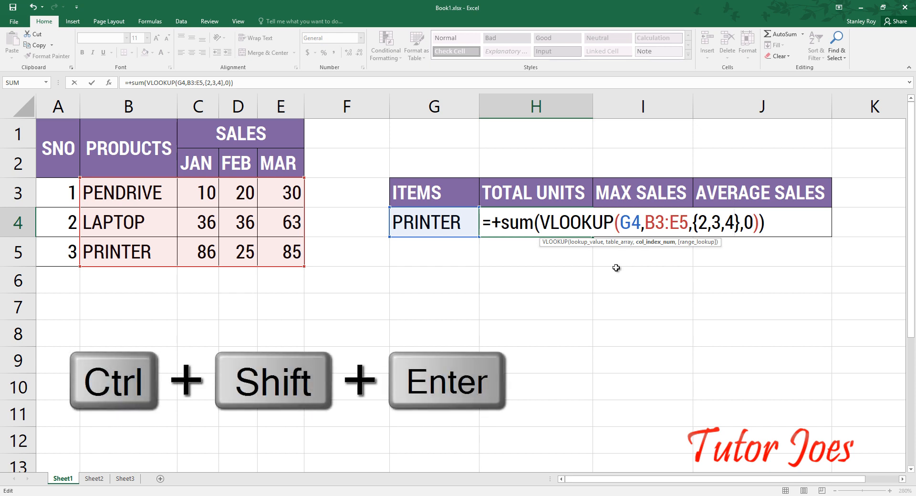
key("ctrl+shift+Return")
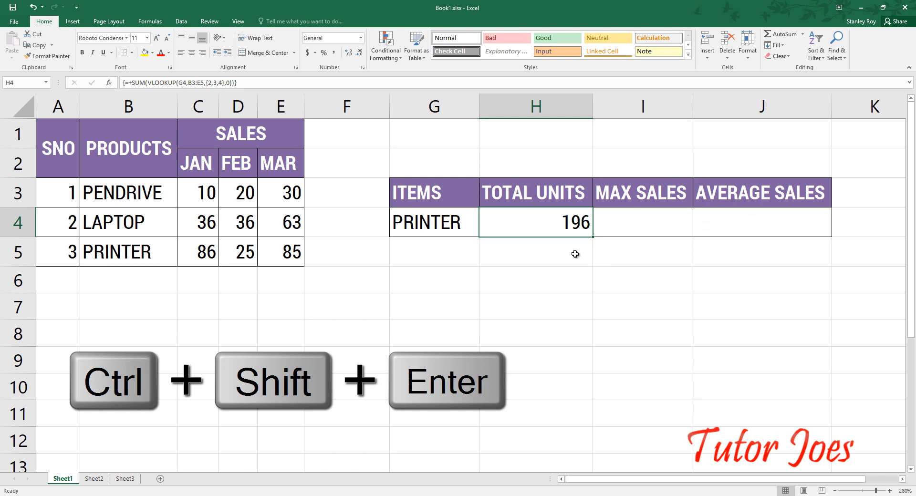
Step: Check the printer's January to March sales in C5:E5 against the total units and look at the PENDRIVE sales cells
left_click_drag(197, 259, 292, 250)
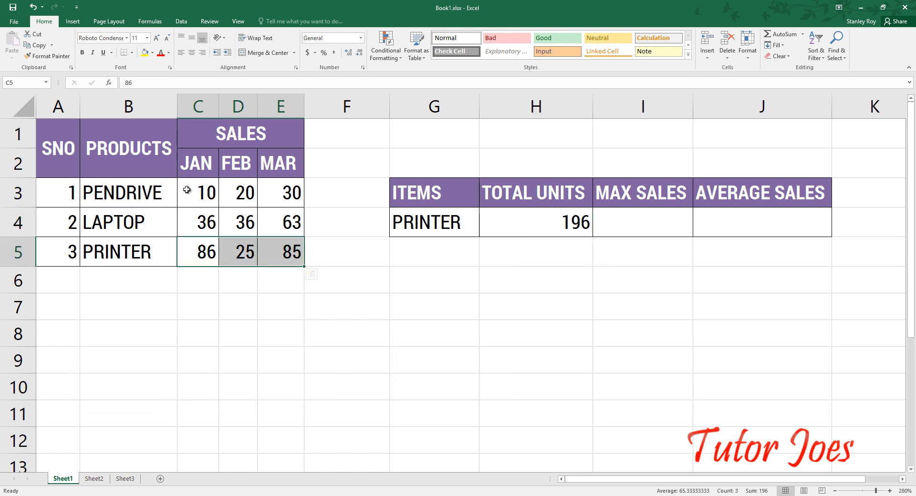
left_click(438, 219)
left_click(224, 197)
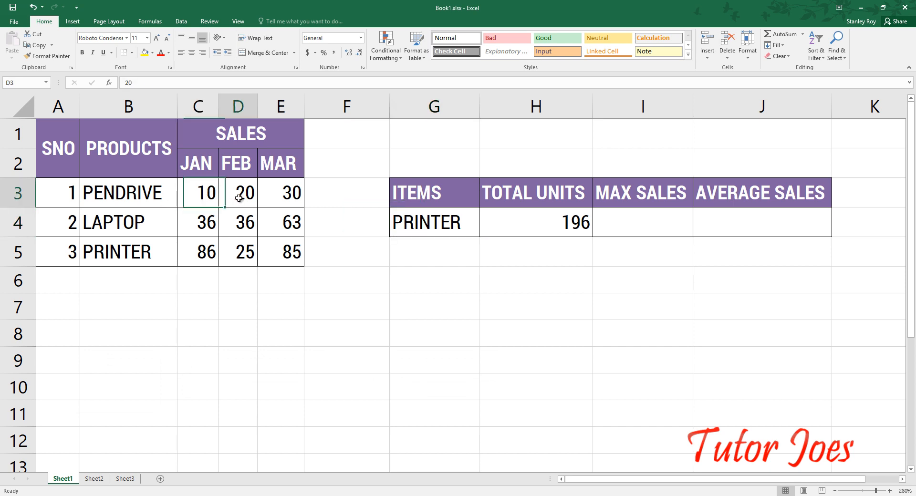
left_click(298, 191)
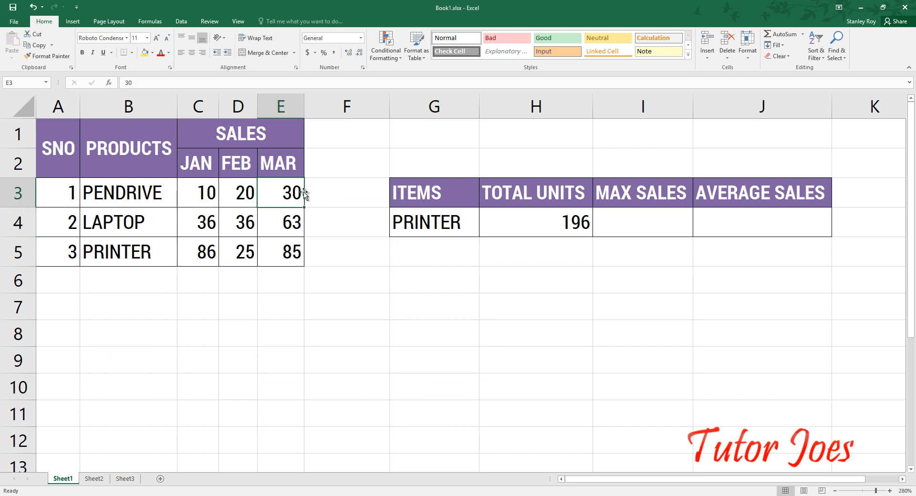
Step: Choose PENDRIVE as the item in G4 and check the total against its January to March sales in C3:E3
left_click(470, 226)
left_click(483, 241)
left_click(469, 231)
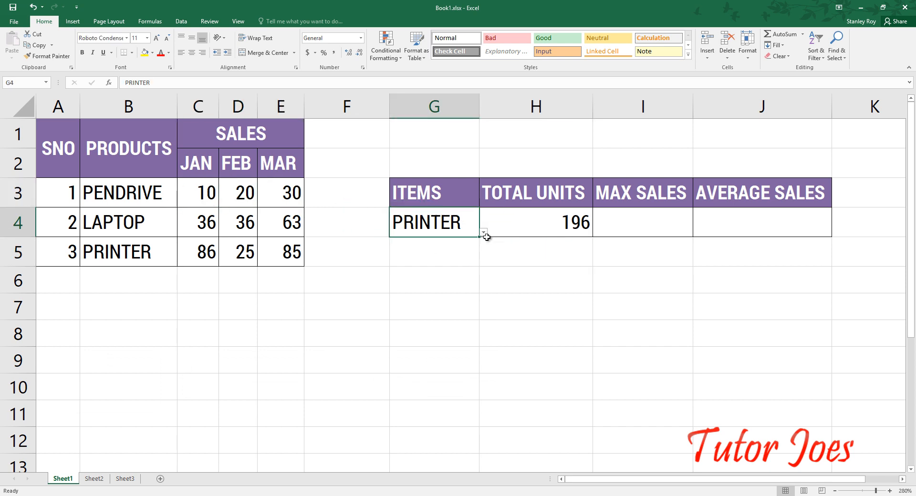
left_click(483, 232)
left_click(462, 247)
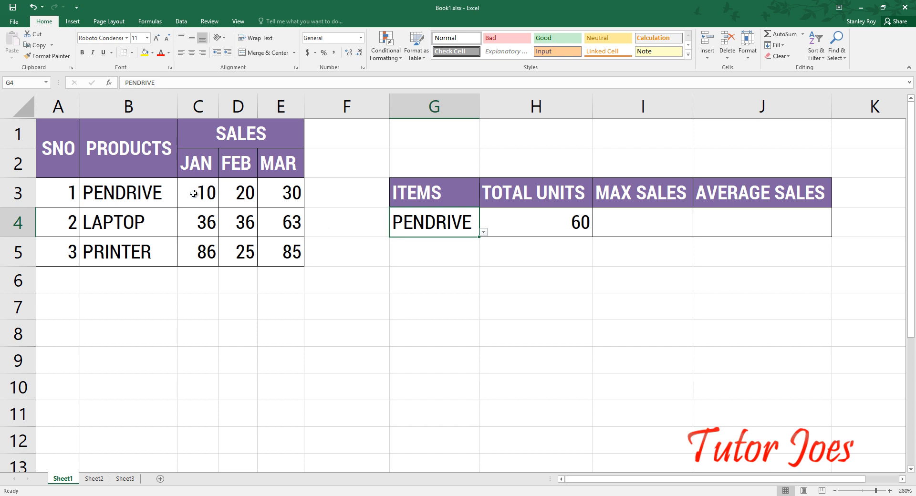
left_click_drag(193, 193, 288, 190)
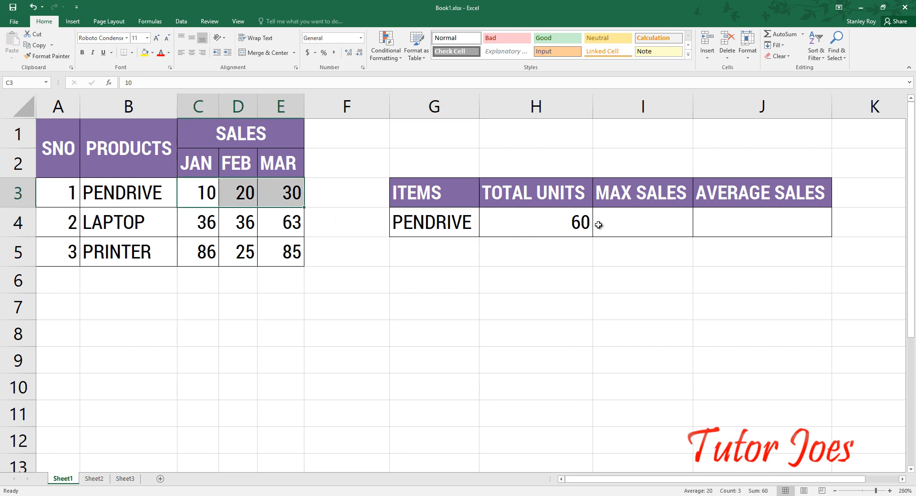
Step: Try to fill the H4 array formula across I4:J4 and inspect the cell references copied into I4
left_click(552, 225)
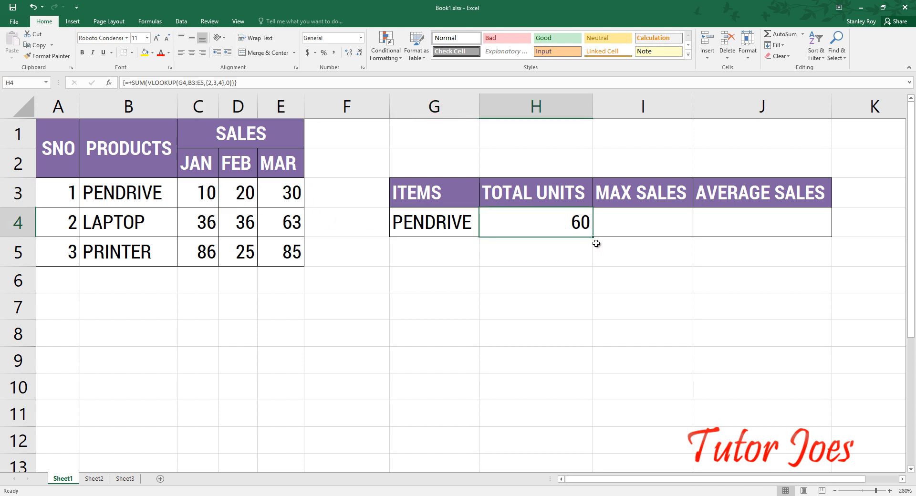
left_click_drag(596, 244, 764, 253)
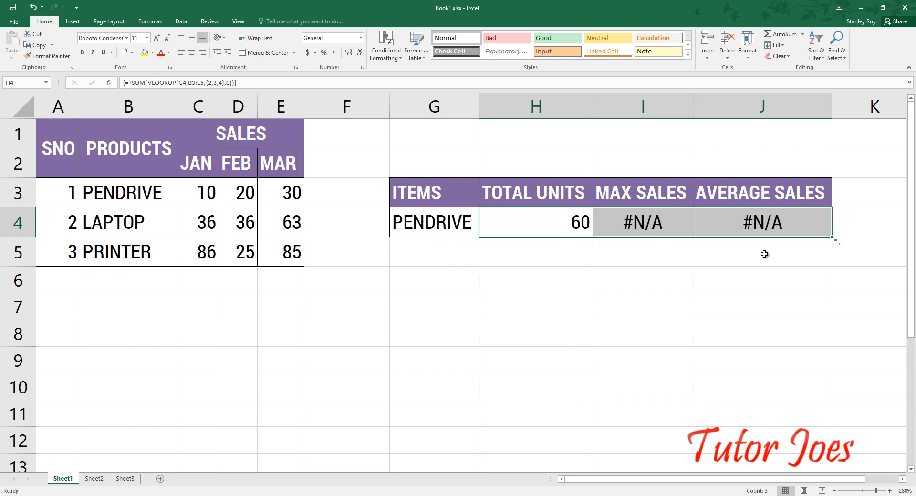
left_click(670, 228)
double_click(666, 228)
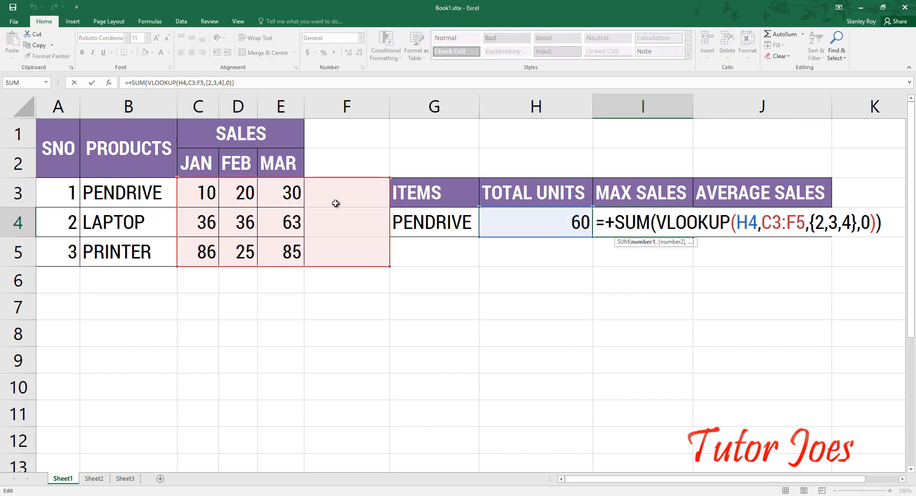
key("ctrl+shift+Return")
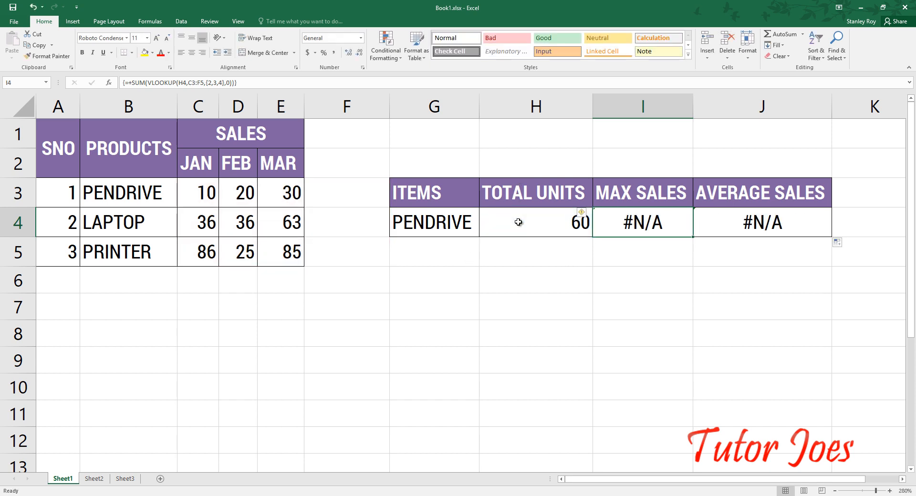
Step: Make the VLOOKUP references in H4 absolute, as $G$4 and $B$3:$E$5
double_click(518, 221)
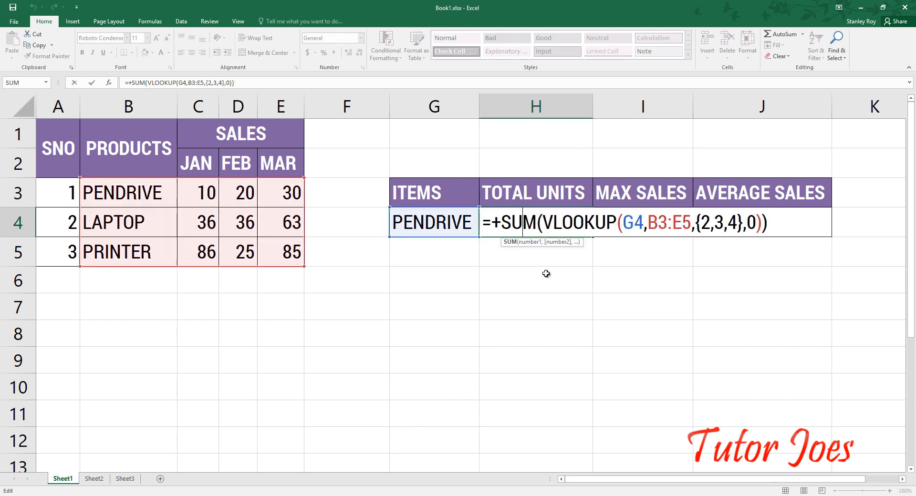
left_click(627, 223)
type("$G")
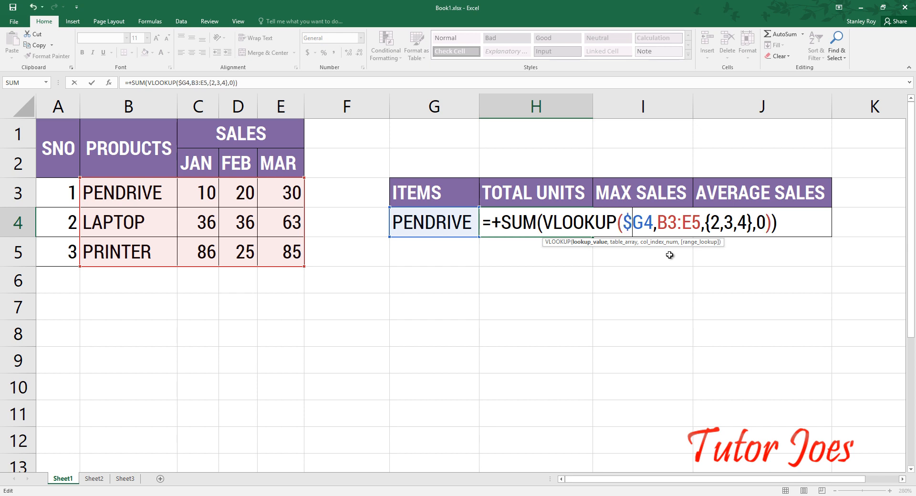
type("$")
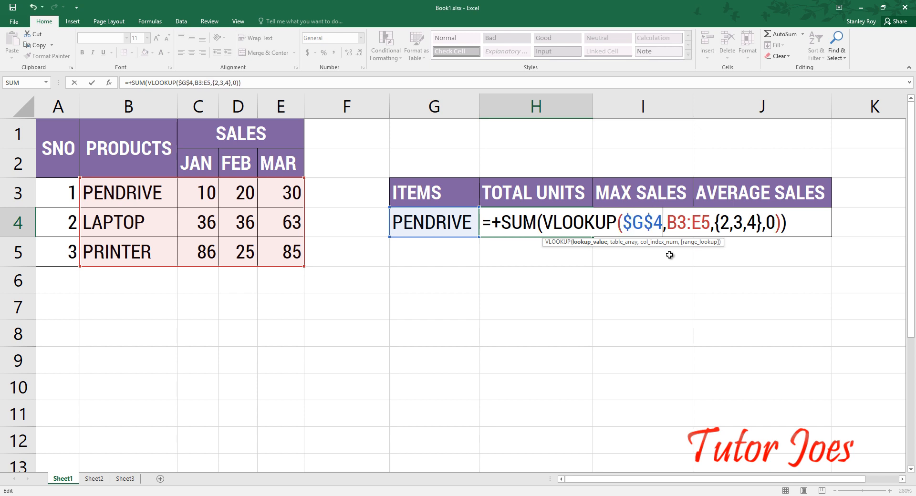
key("Right")
type("$G")
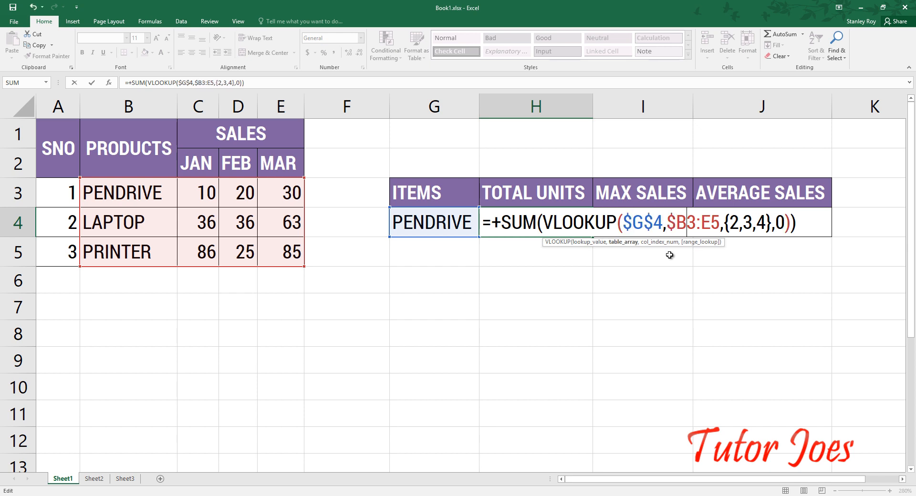
type("$4,$B")
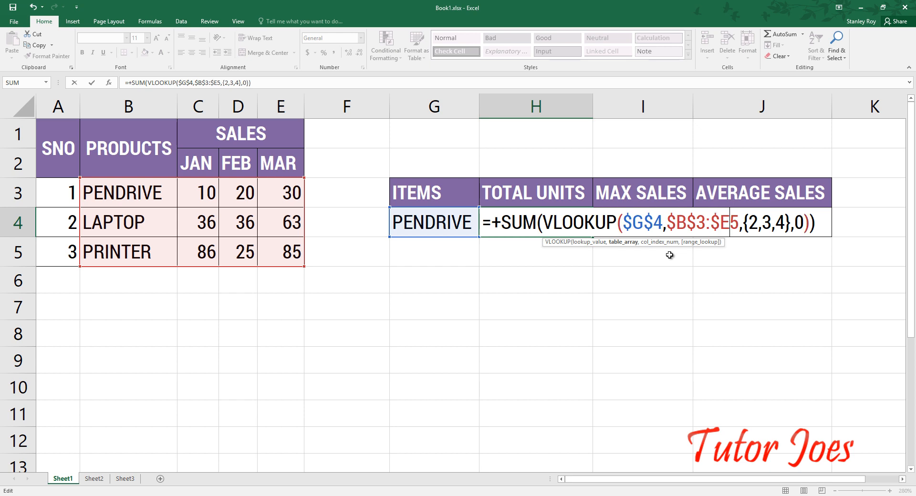
type("$")
key("Return")
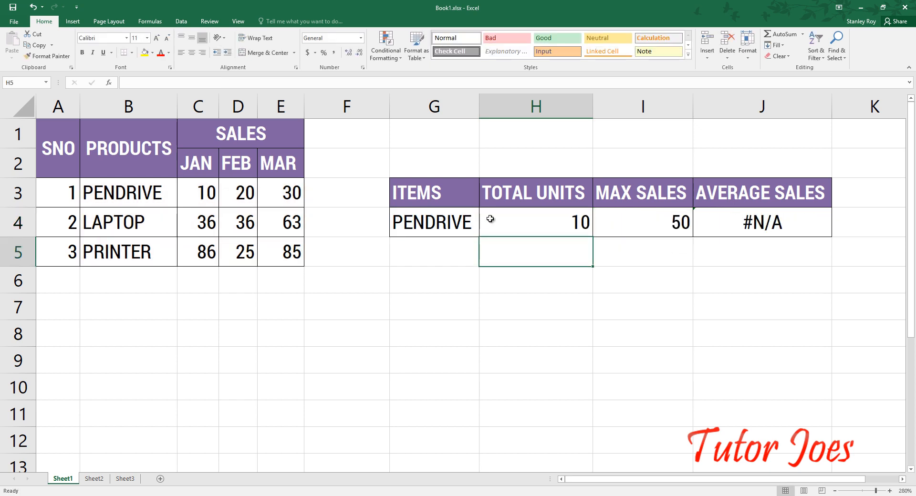
Step: Fill the formula with absolute references from H4 across I4:J4
left_click(529, 214)
left_click_drag(592, 239, 715, 240)
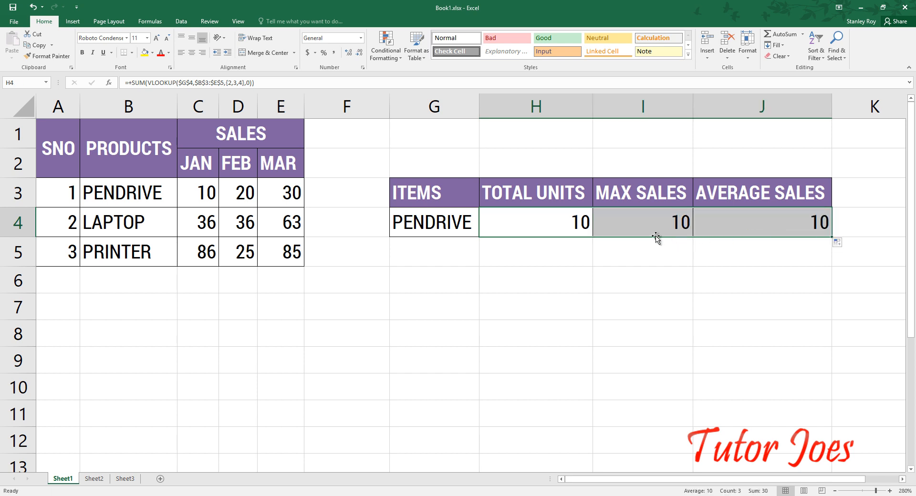
Step: Re-enter the H4 formula as an array formula and copy it into I4 and J4
double_click(573, 225)
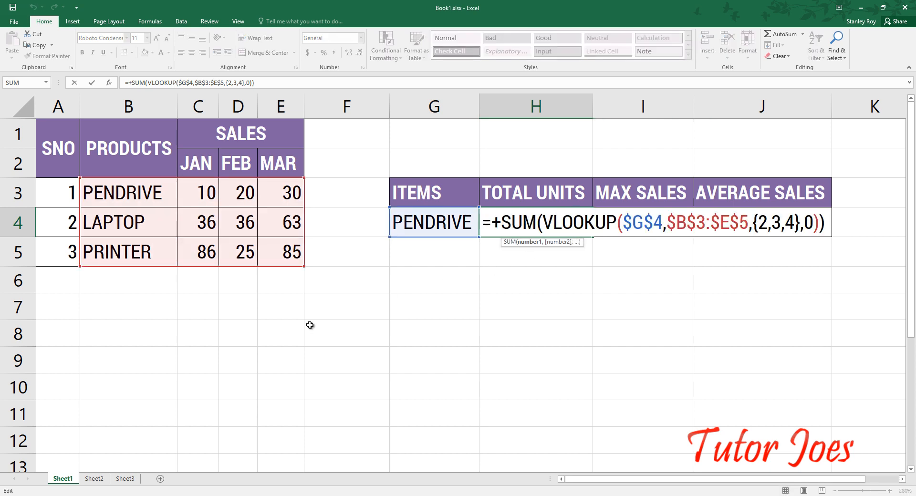
key("ctrl+shift+Return")
key("ctrl+c")
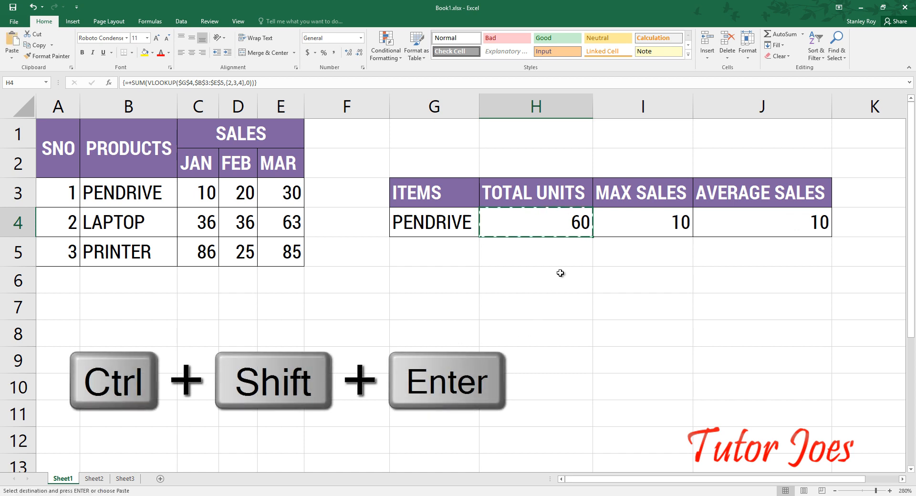
left_click(622, 228)
key("Return")
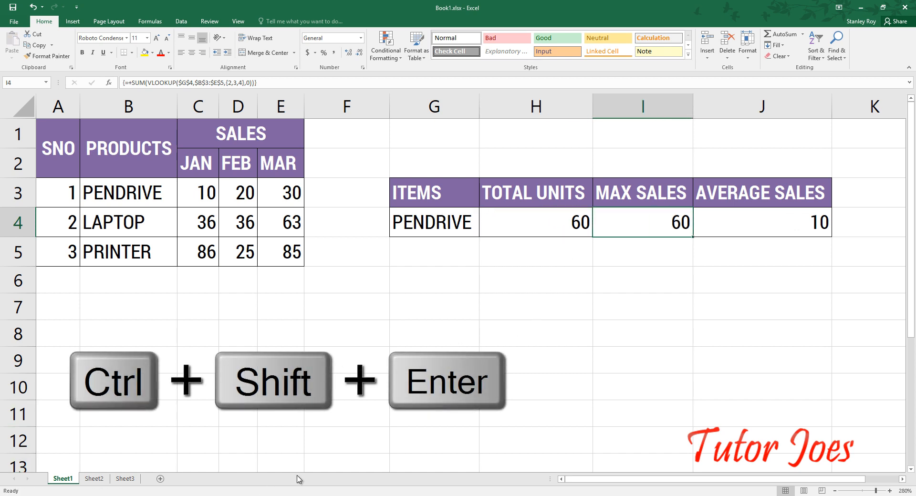
key("ctrl+c")
left_click(730, 228)
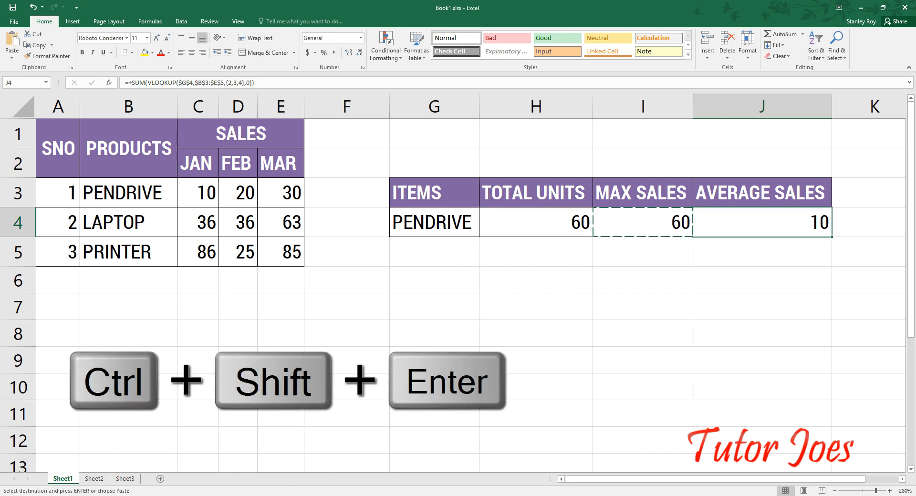
key("Return")
Step: Replace SUM with MAX in the I4 formula and enter it as an array formula
double_click(646, 217)
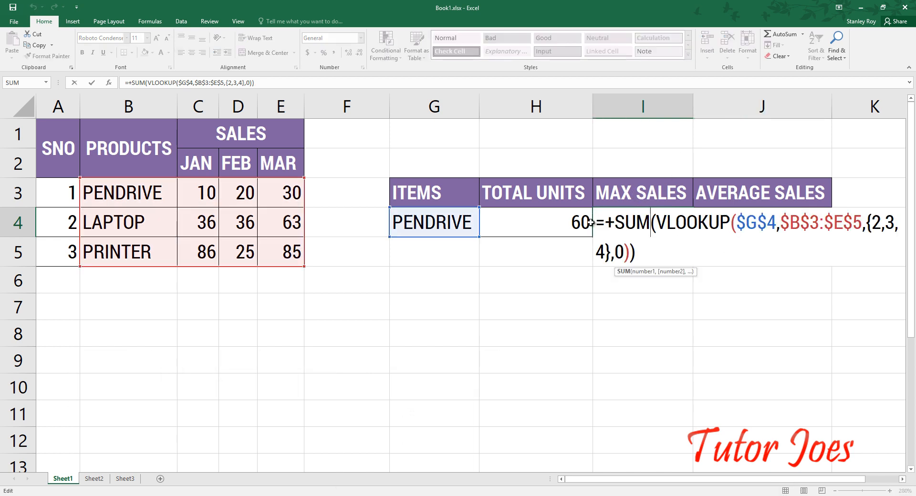
key("BackSpace")
key("BackSpace")
key("BackSpace")
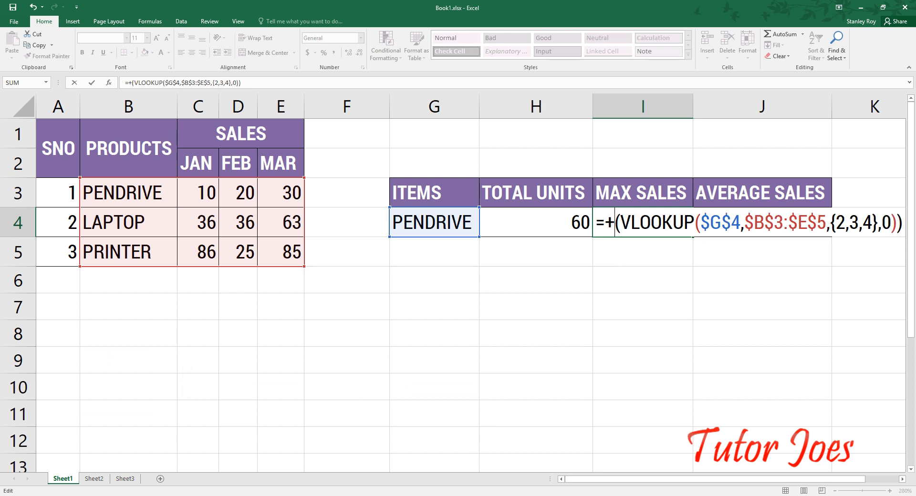
type("max")
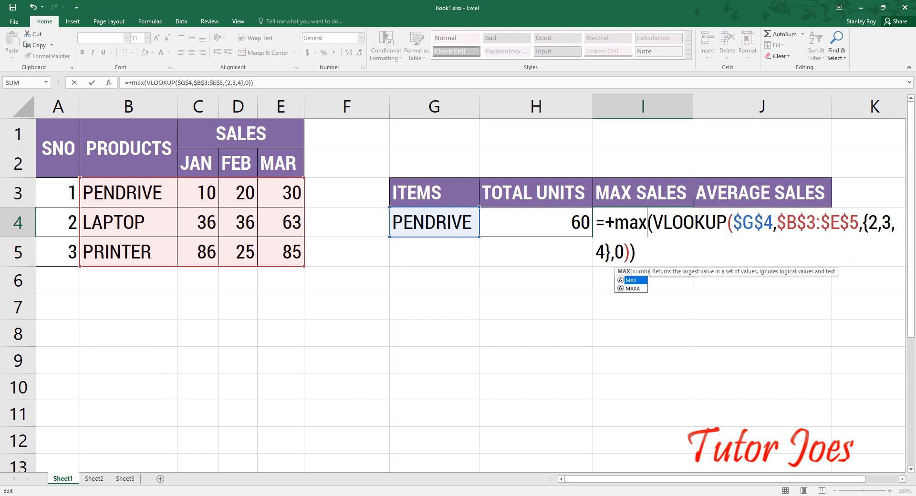
key("ctrl+shift+Return")
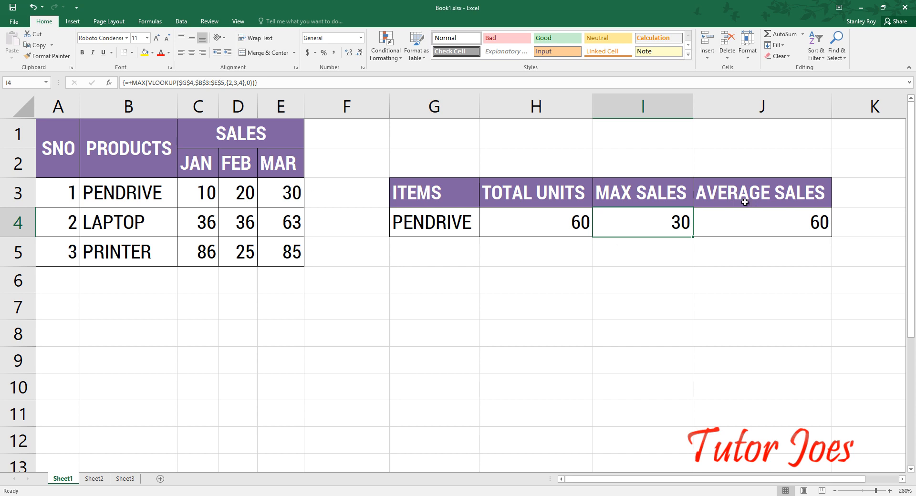
Step: Replace SUM with AVERAGE in the J4 formula and enter it as an array formula
left_click(727, 223)
double_click(787, 222)
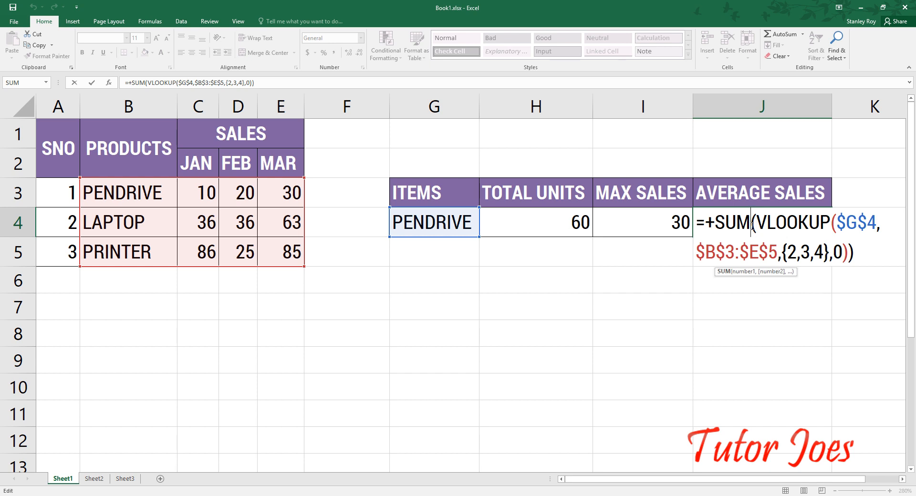
key("BackSpace")
key("BackSpace")
key("BackSpace")
type("AVERAGE")
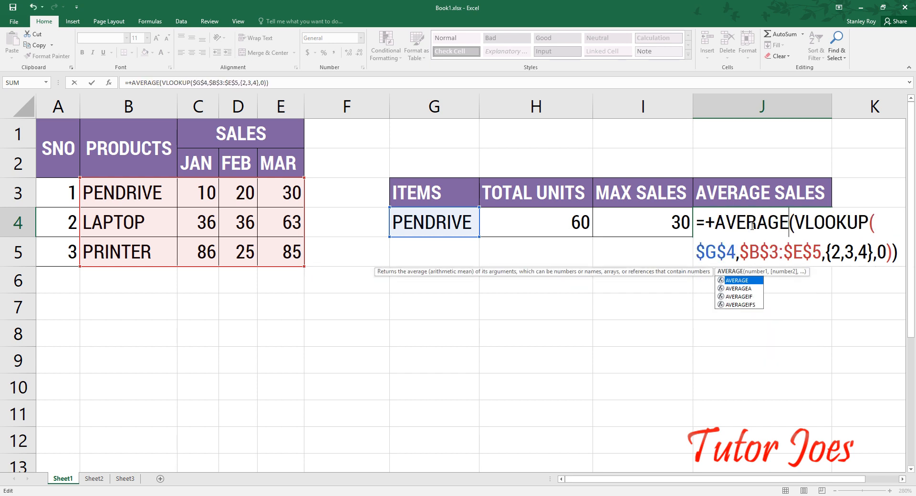
key("ctrl+shift+Return")
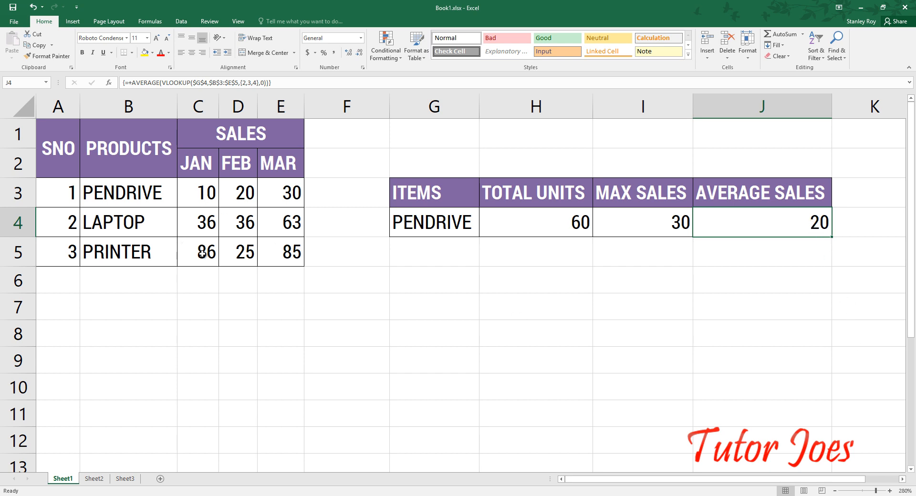
Step: Switch the item in G4 to PRINTER to recalculate the total, maximum and average sales
left_click(454, 228)
left_click(483, 231)
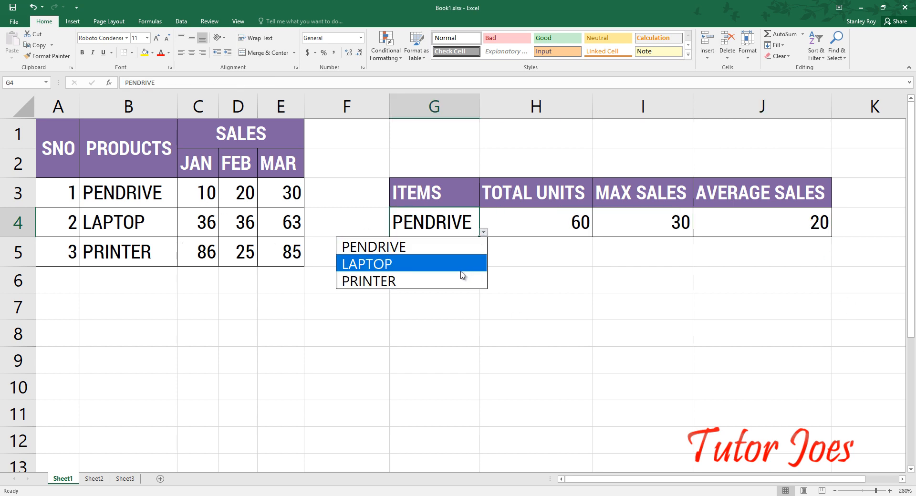
left_click(454, 280)
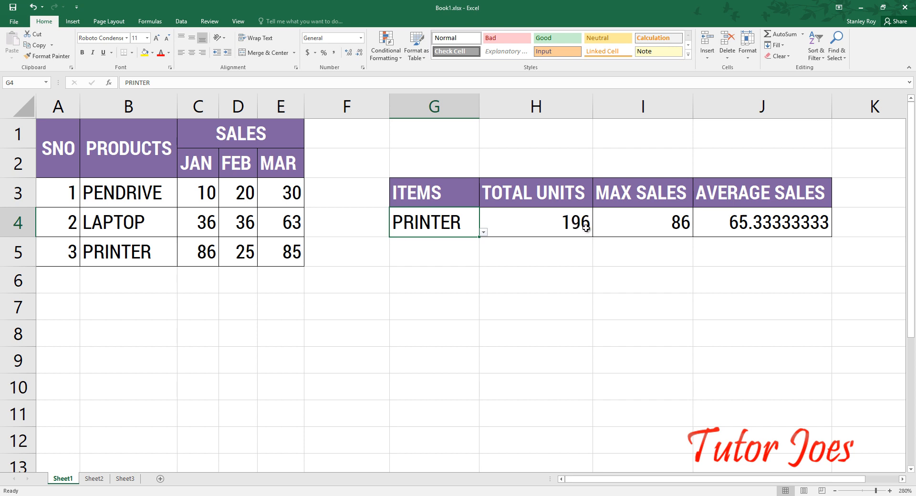